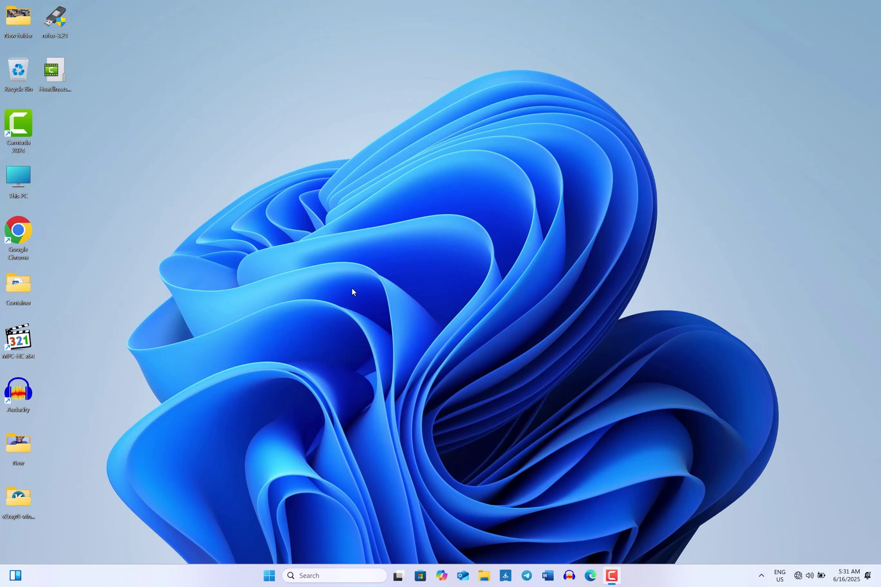
Step: Open This PC from the desktop and bring up its Properties menu
{"action": "left_click", "coordinate": [18, 174]}
{"action": "double_click", "coordinate": [18, 174]}
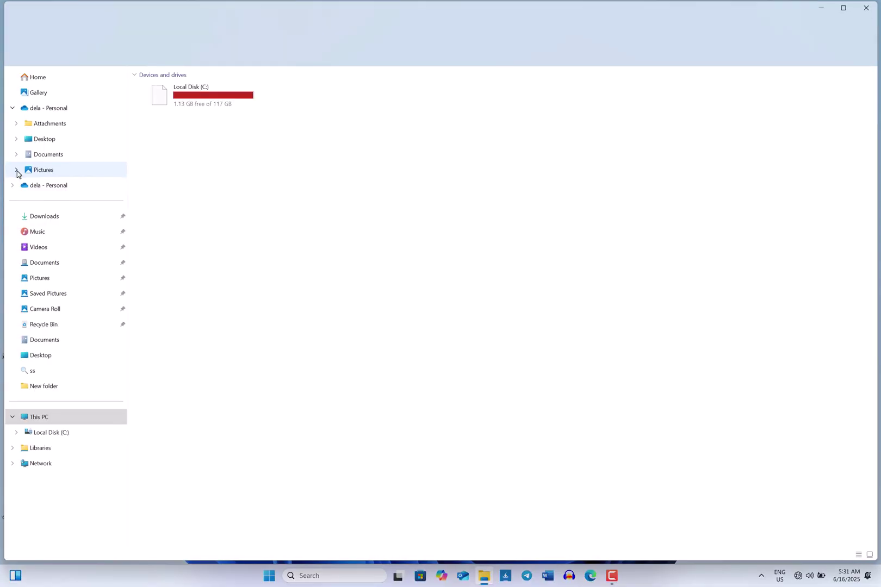
{"action": "right_click", "coordinate": [342, 246]}
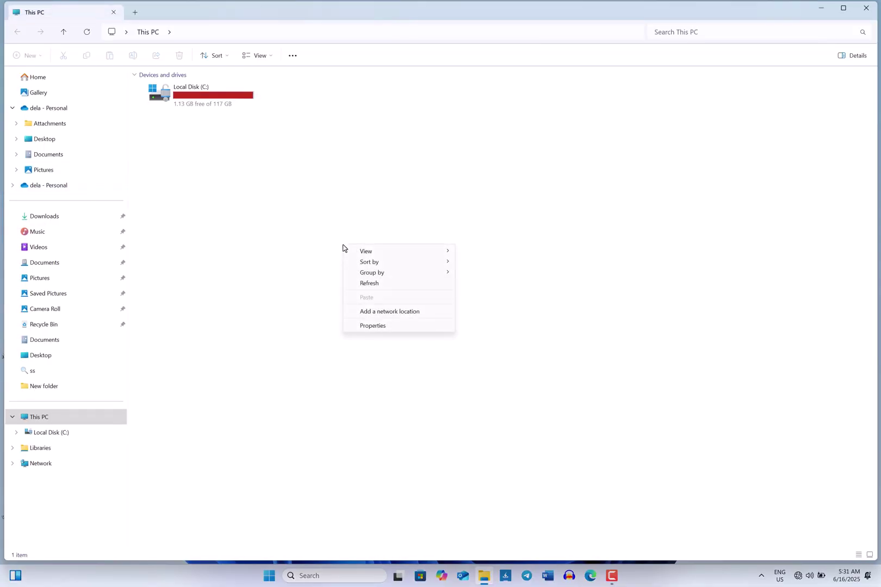
Step: Open System > About, highlight Windows version 23H2, then close Settings
{"action": "left_click", "coordinate": [373, 325]}
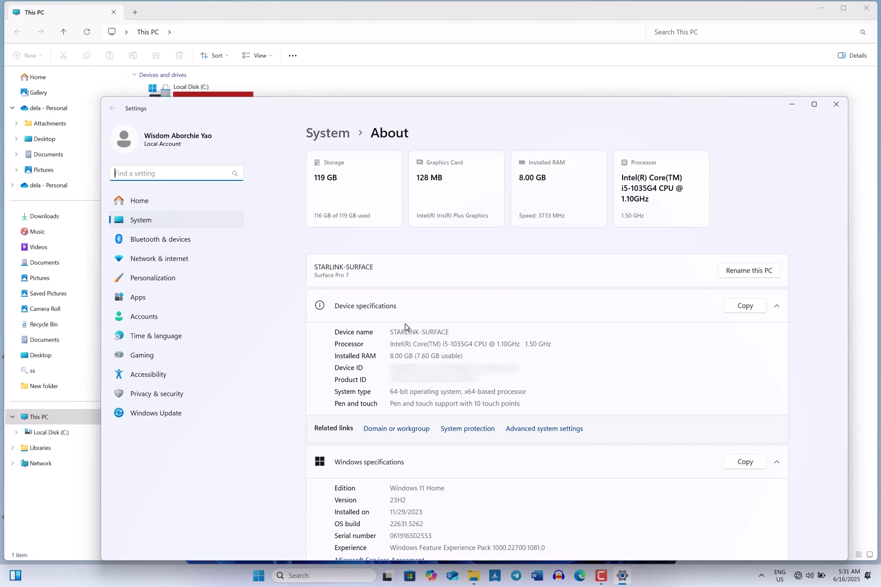
{"action": "scroll", "coordinate": [405, 327], "scroll_direction": "down", "scroll_amount": 3}
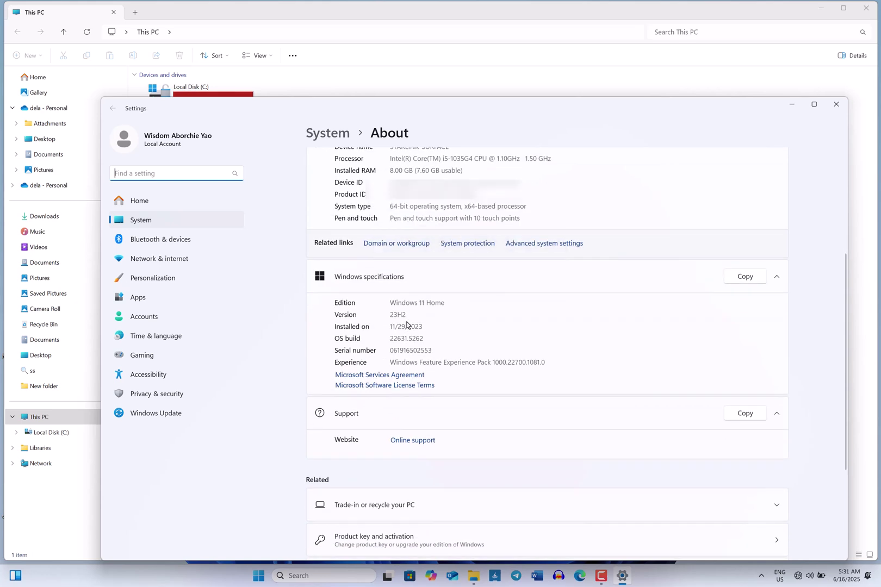
{"action": "left_click", "coordinate": [407, 314]}
{"action": "left_click_drag", "start_coordinate": [406, 314], "coordinate": [383, 313]}
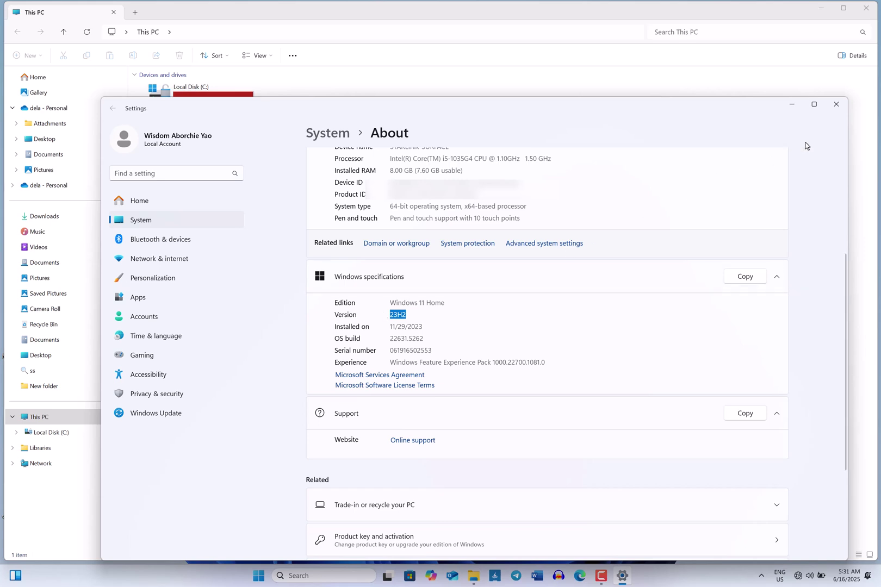
{"action": "left_click", "coordinate": [836, 105]}
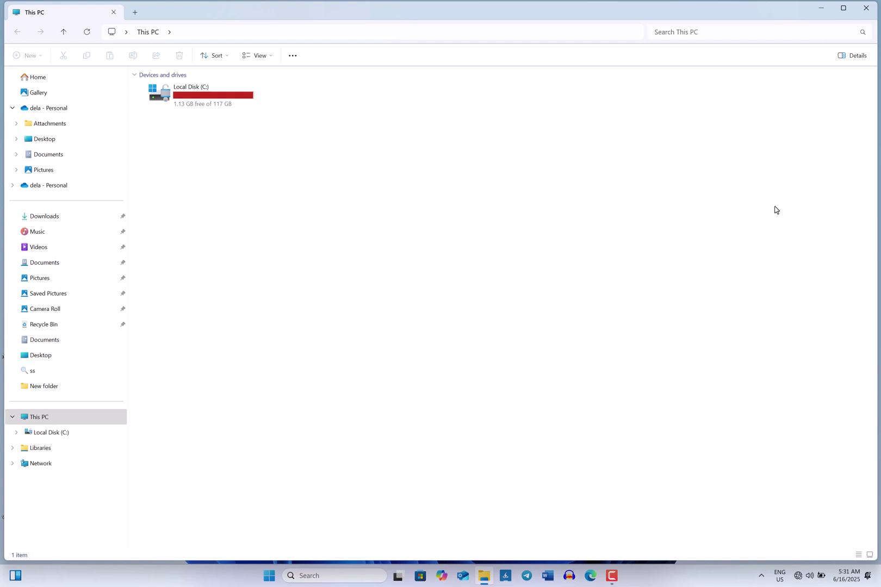
Step: Close the This PC File Explorer window to return to the desktop
{"action": "left_click", "coordinate": [867, 10]}
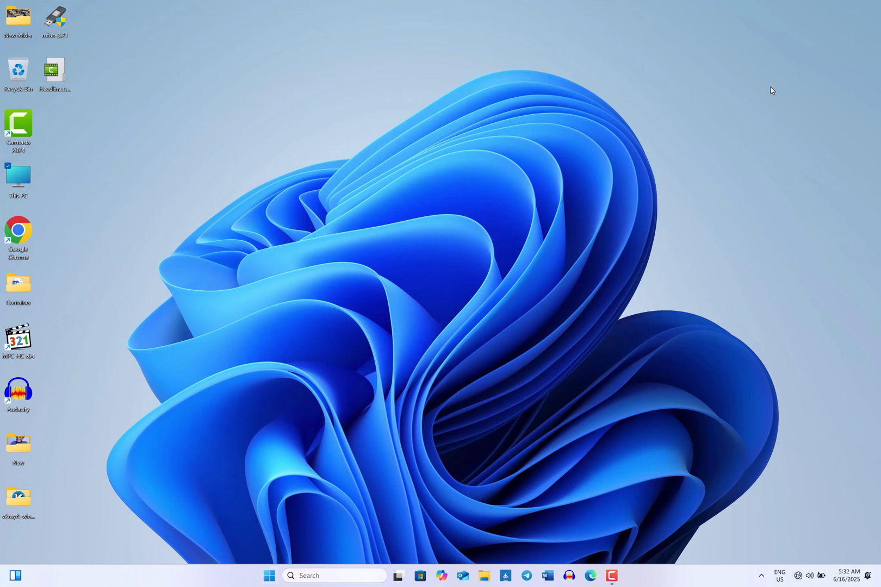
Step: Go to Settings > Windows Update > Update history and scroll to Uninstall updates
{"action": "left_click", "coordinate": [275, 578]}
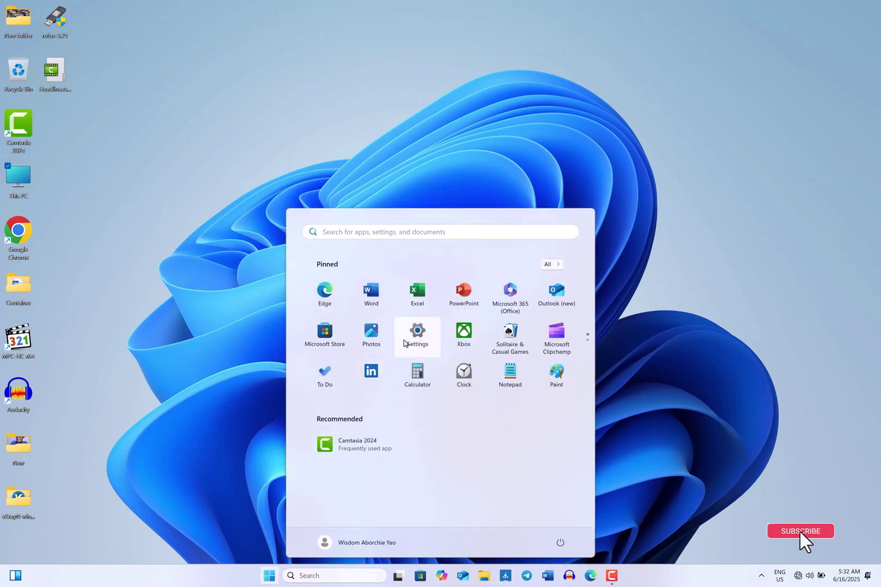
{"action": "left_click", "coordinate": [405, 341]}
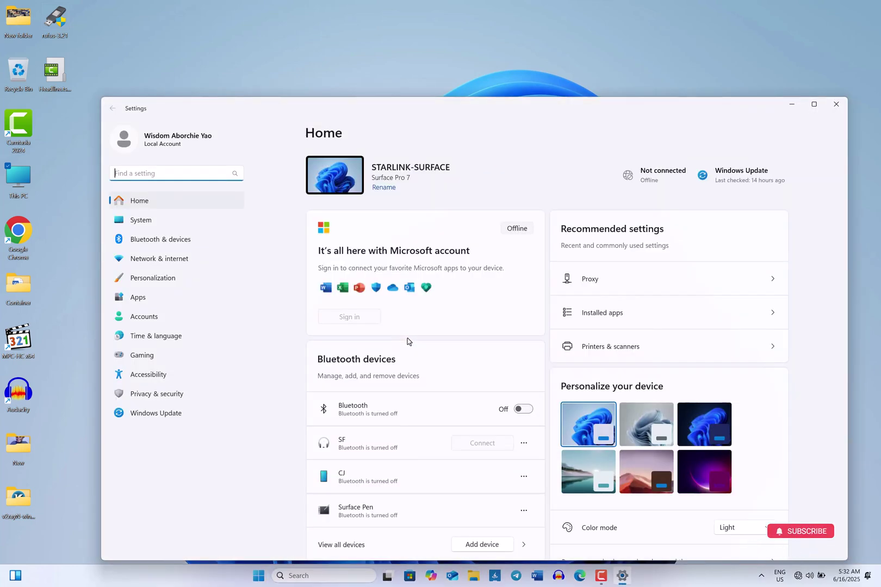
{"action": "left_click", "coordinate": [190, 418]}
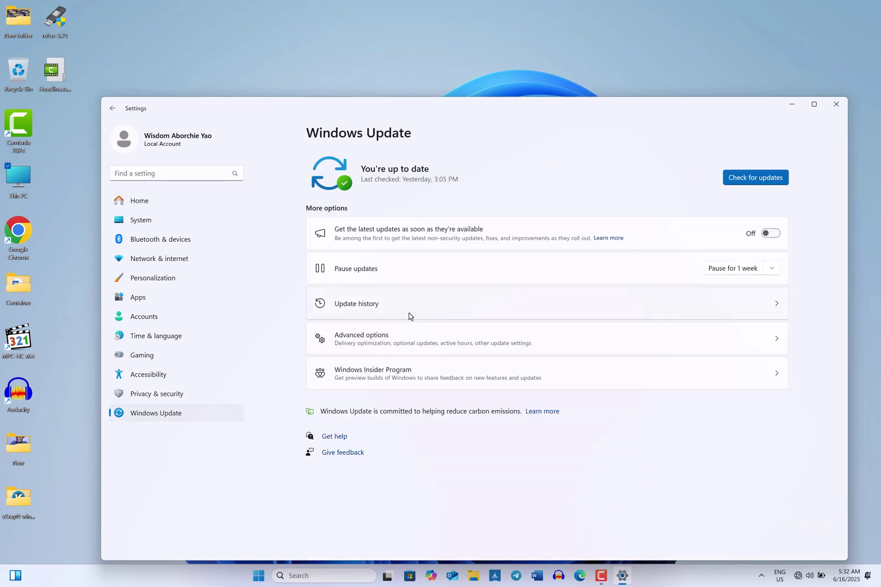
{"action": "left_click", "coordinate": [409, 316]}
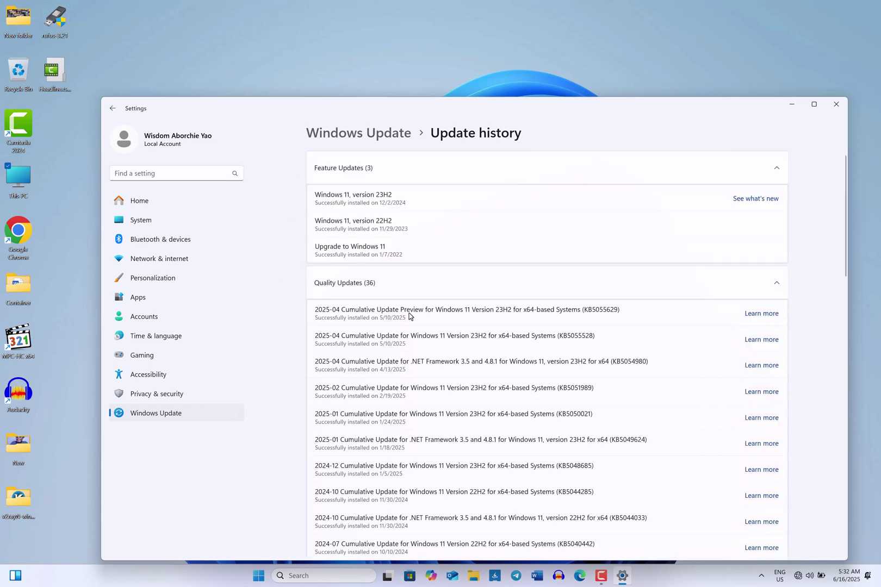
{"action": "scroll", "coordinate": [409, 317], "scroll_direction": "down", "scroll_amount": 15}
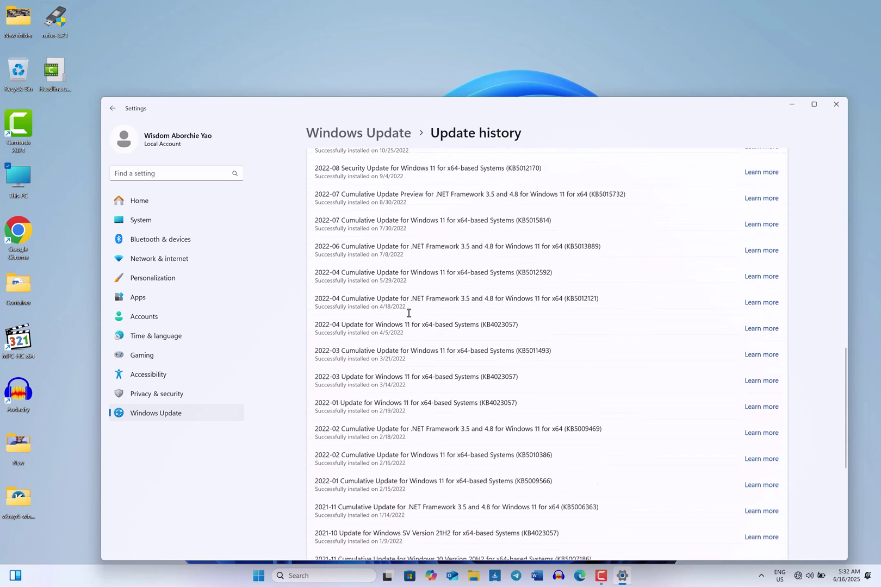
Step: Uninstall update KB2565063 for Microsoft Visual C++ 2010 x64 Redistributable and confirm
{"action": "left_click", "coordinate": [372, 528]}
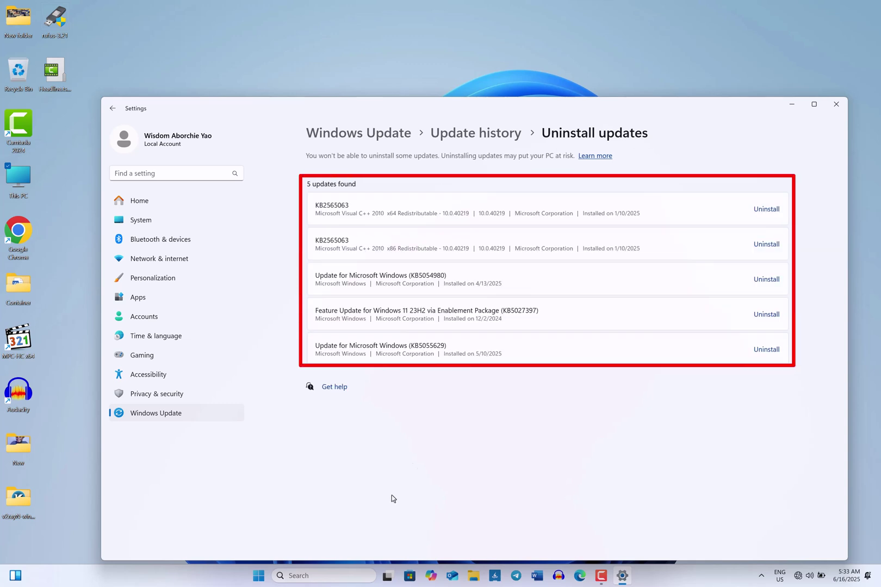
{"action": "left_click", "coordinate": [767, 209]}
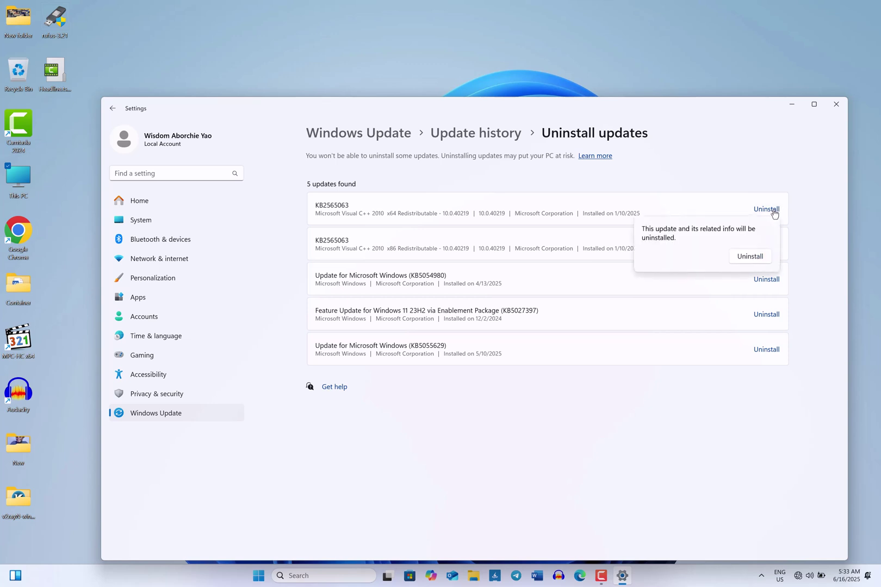
{"action": "left_click", "coordinate": [749, 258]}
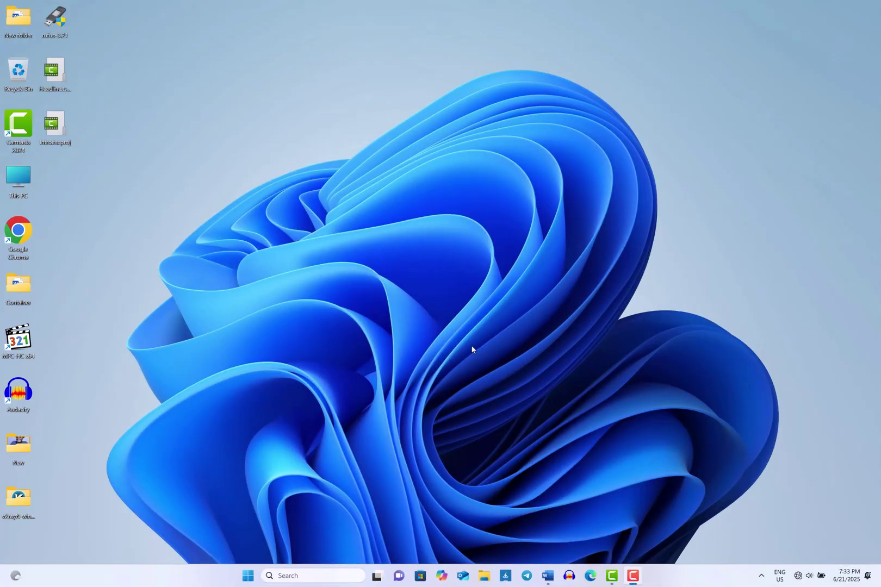
Step: Launch Control Panel via Run 'control', view installed updates, and uninstall KB5055528
{"action": "key", "text": "super+r"}
{"action": "type", "text": "control"}
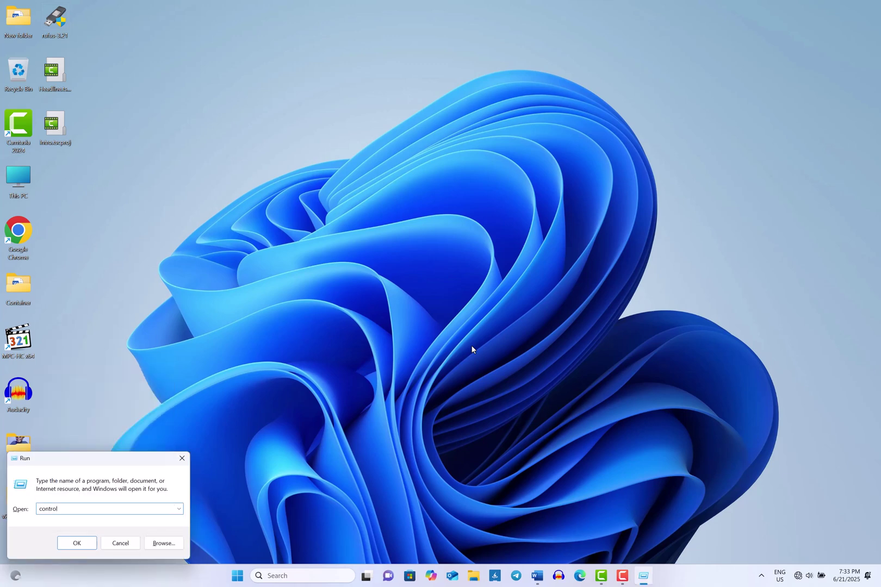
{"action": "key", "text": "Return"}
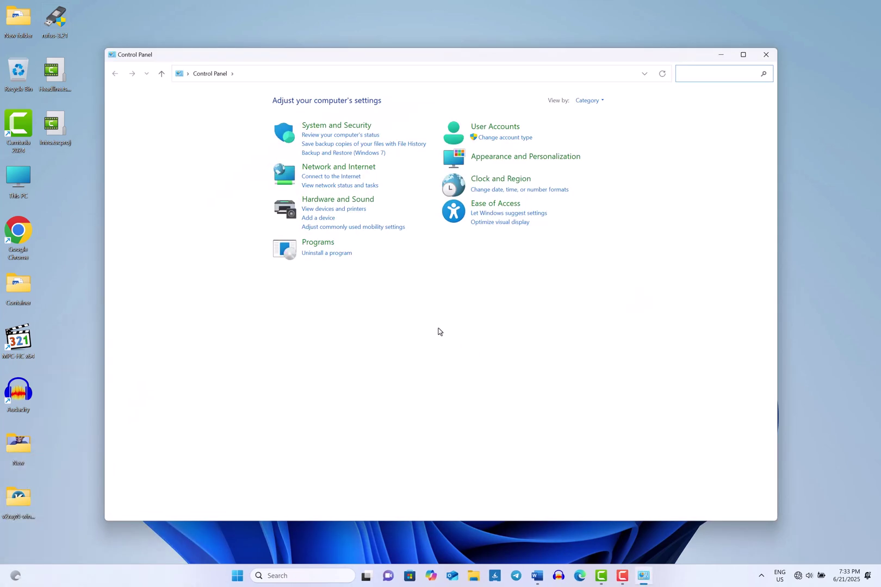
{"action": "left_click", "coordinate": [326, 255]}
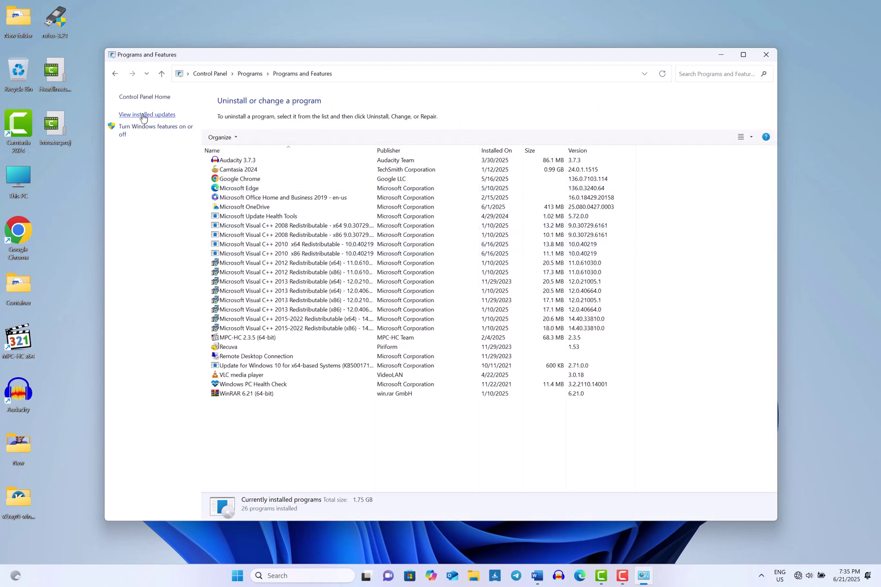
{"action": "left_click", "coordinate": [142, 115]}
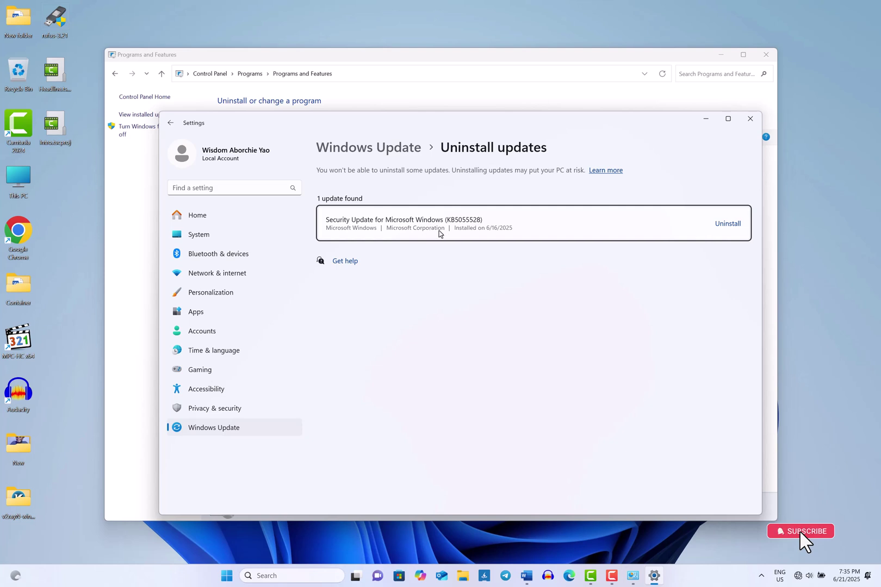
{"action": "left_click", "coordinate": [729, 223]}
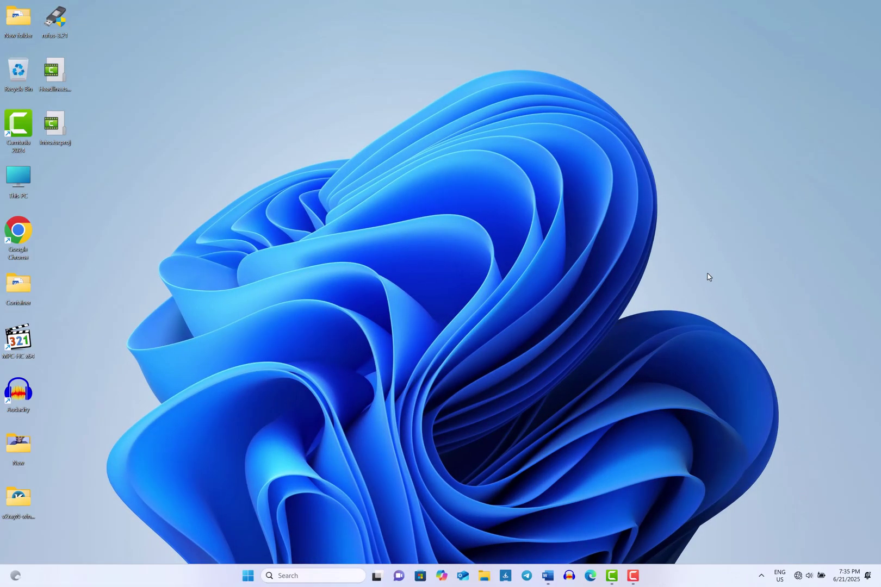
Step: Search Start for cmd and run Command Prompt as administrator
{"action": "left_click", "coordinate": [245, 580]}
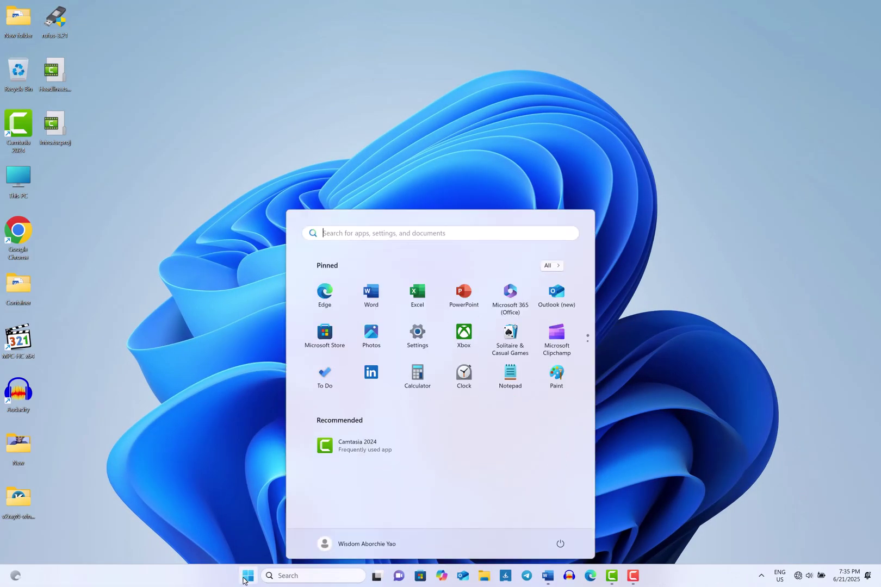
{"action": "type", "text": "cmd"}
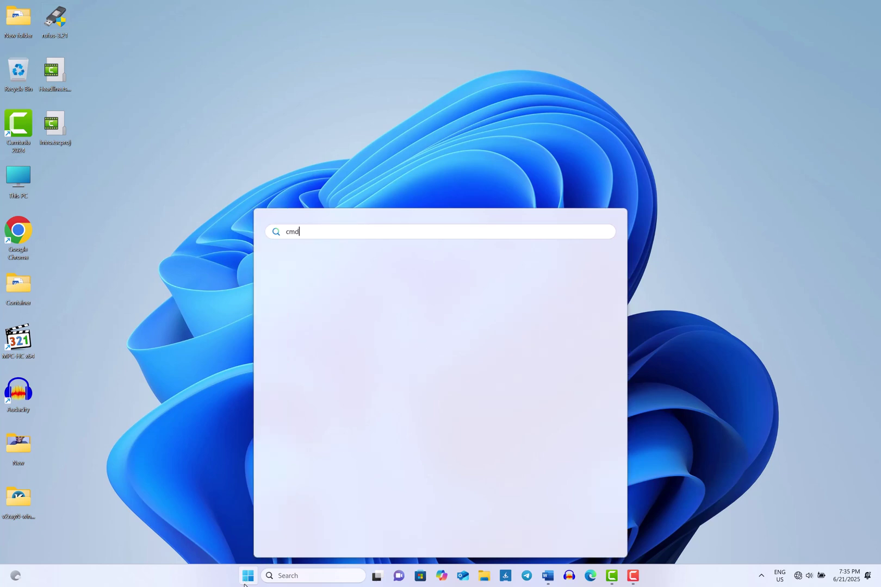
{"action": "left_click", "coordinate": [499, 389]}
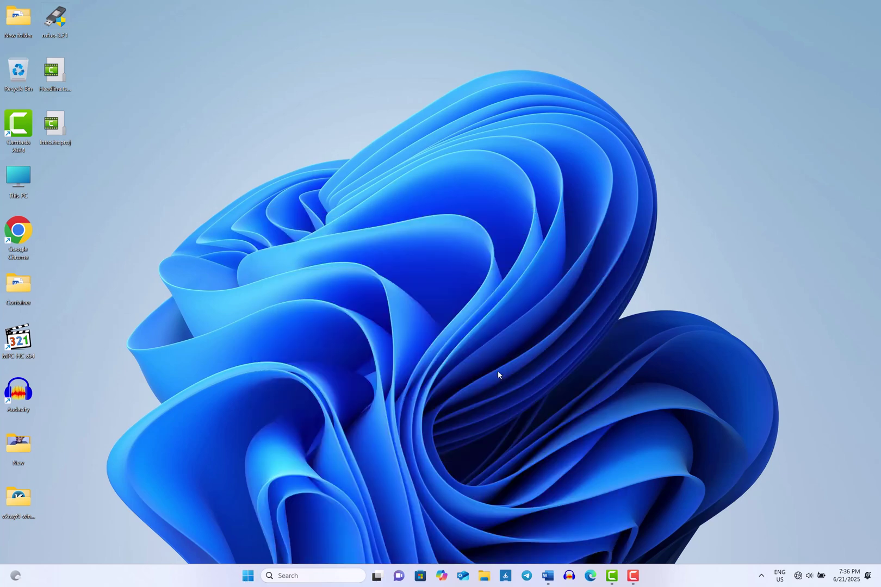
Step: Run 'wmic qfe list brief/format:table', then enter 'wusa /uninstall /kb:KB5056849'
{"action": "type", "text": "wmic qfe list brief/forma"}
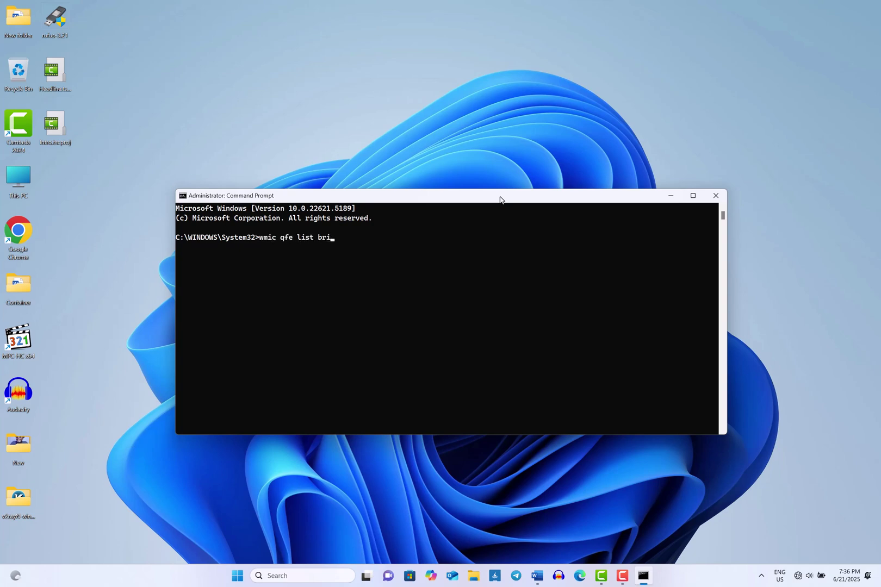
{"action": "type", "text": "t:table"}
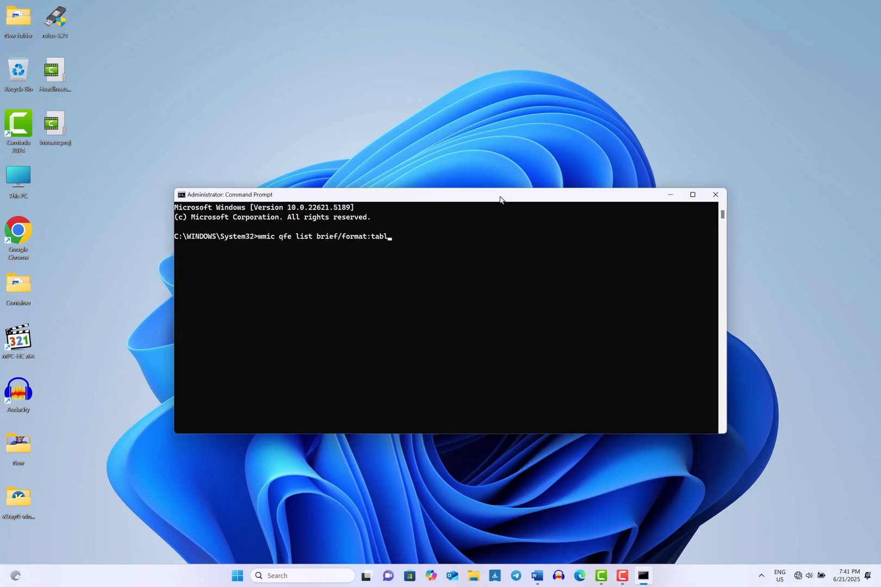
{"action": "key", "text": "Return"}
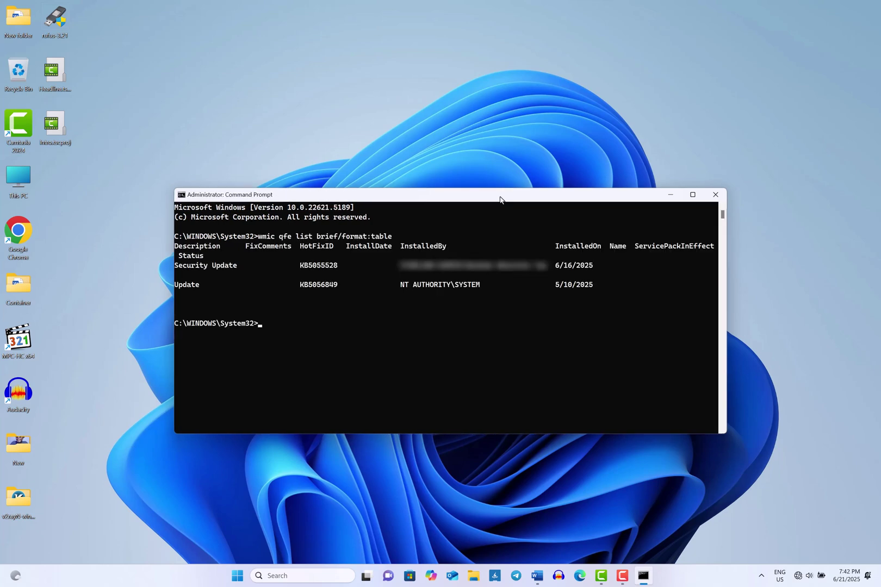
{"action": "type", "text": "wusa /unin"}
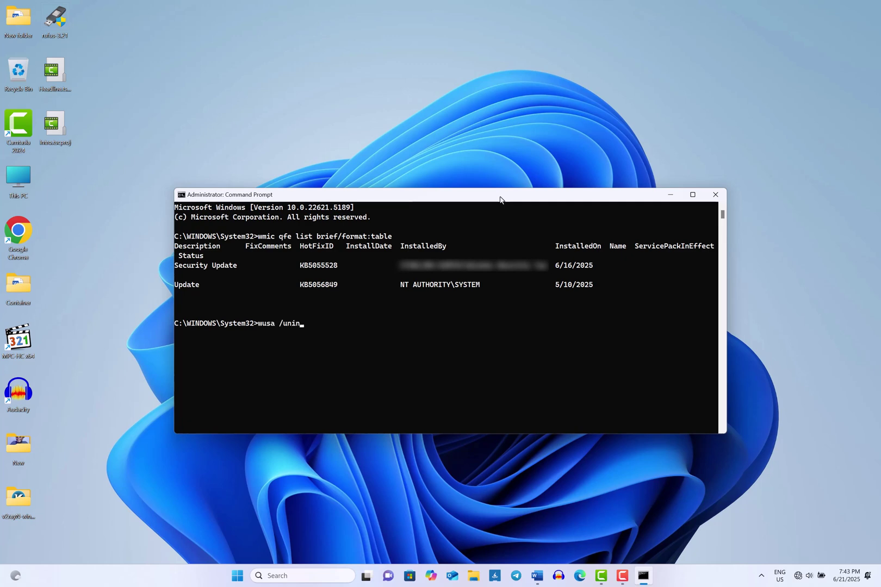
{"action": "type", "text": "stall /kb:"}
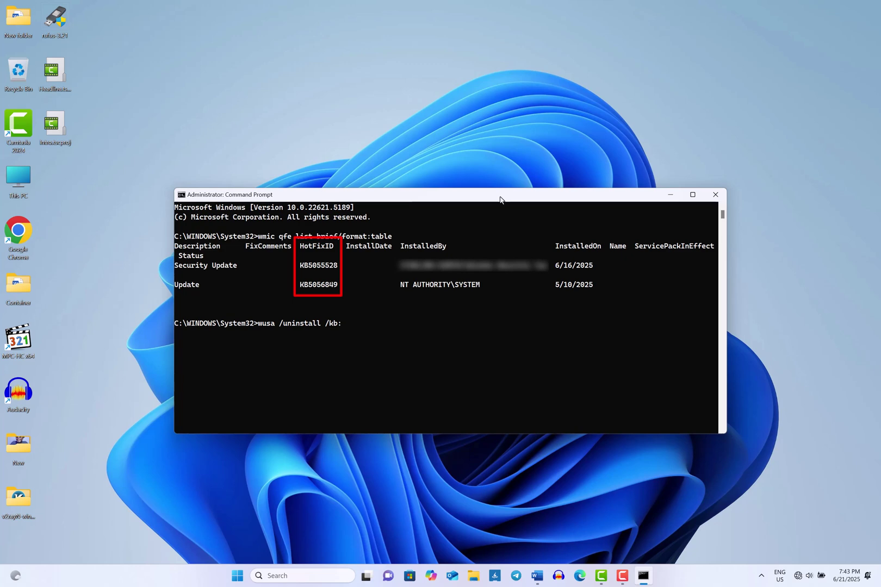
{"action": "type", "text": "KB505"}
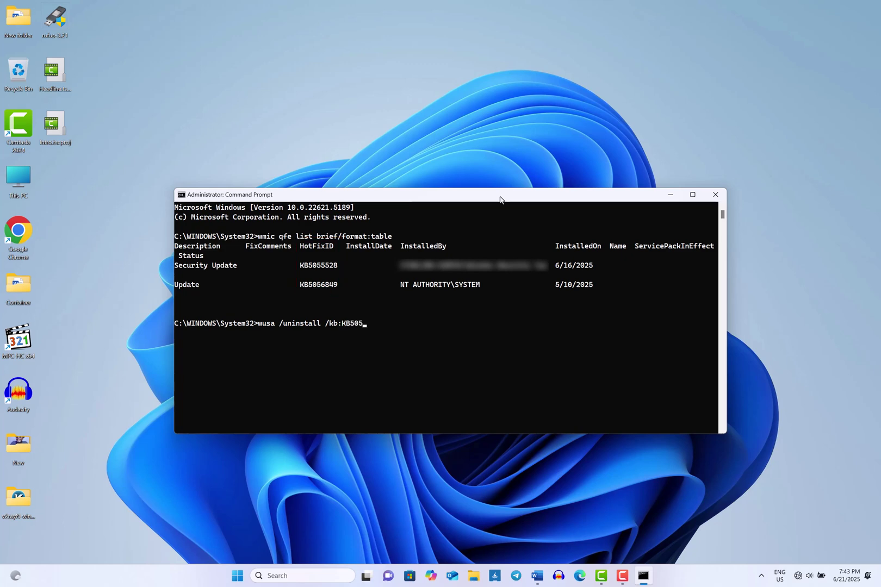
{"action": "type", "text": "6849"}
{"action": "key", "text": "Return"}
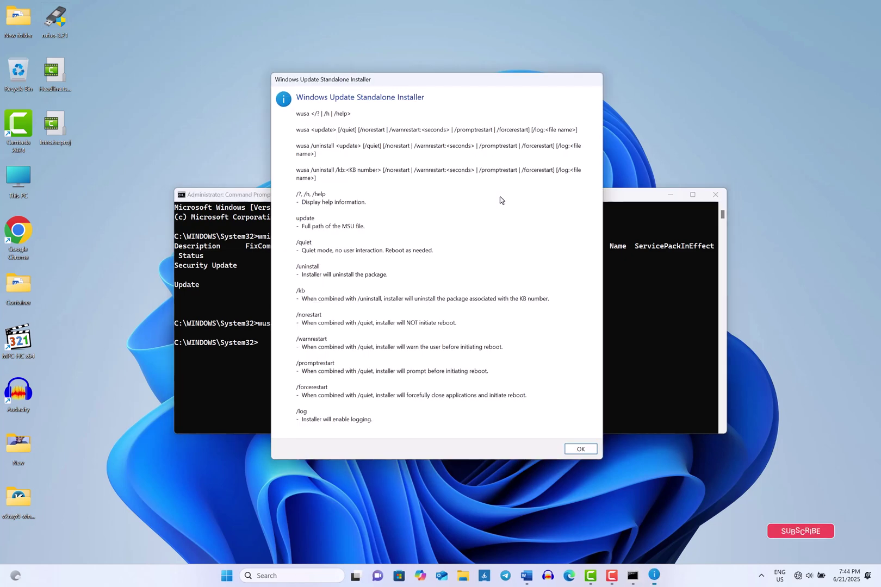